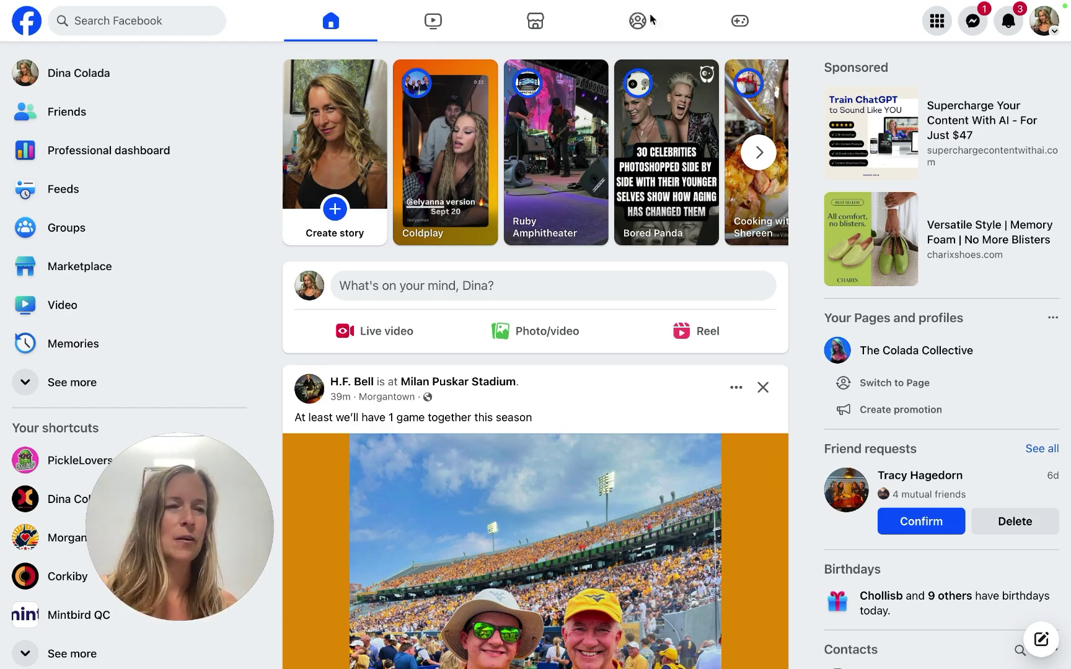
Switch the active Facebook profile to the My Wild Passion page.
{"action": "left_click", "coordinate": [1039, 24]}
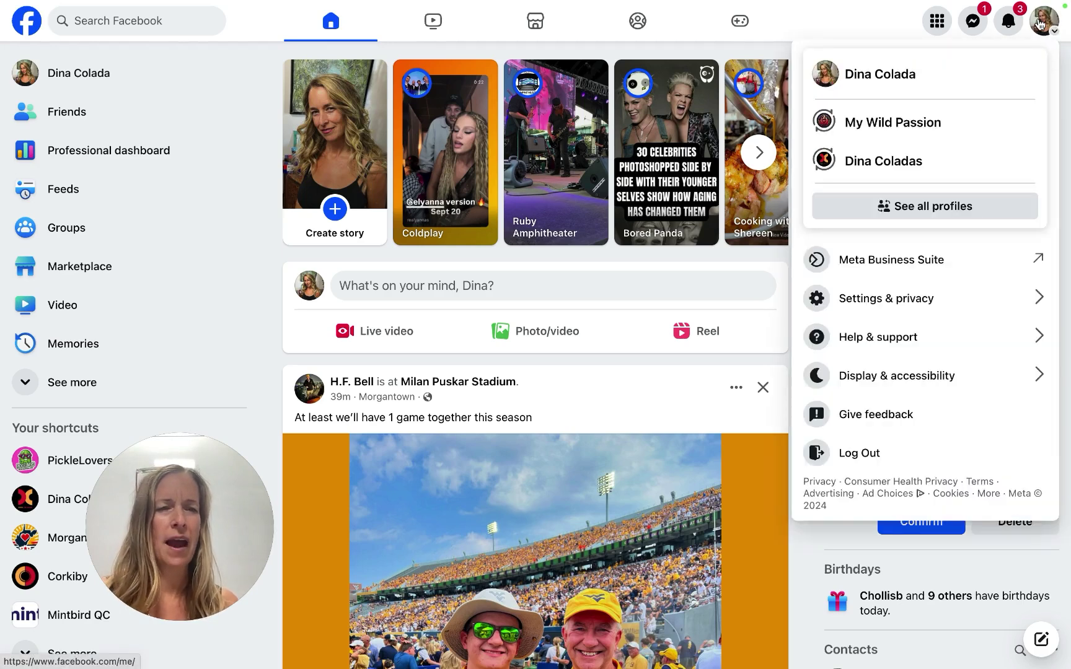
{"action": "left_click", "coordinate": [916, 130]}
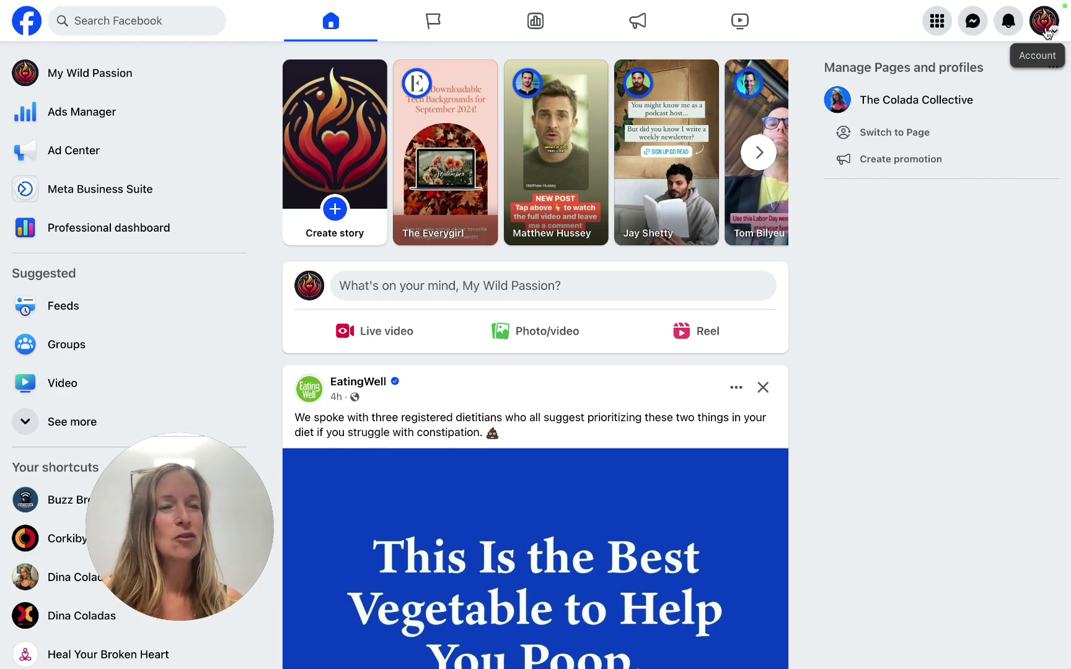
Go to the full Settings page under Settings & privacy for My Wild Passion.
{"action": "left_click", "coordinate": [1045, 32]}
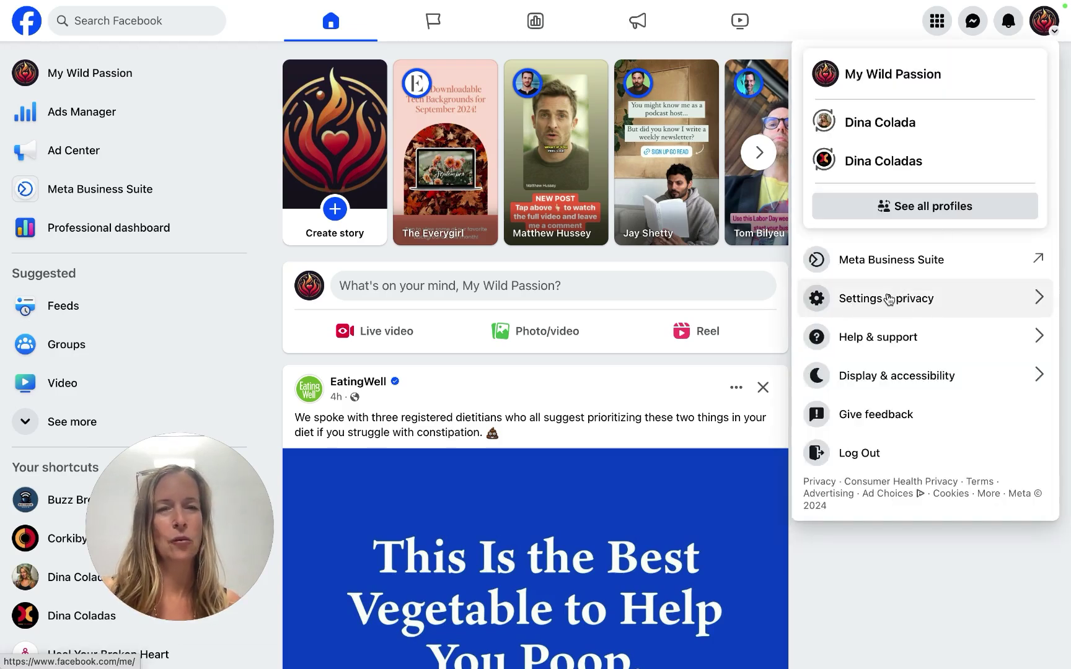
{"action": "left_click", "coordinate": [831, 301]}
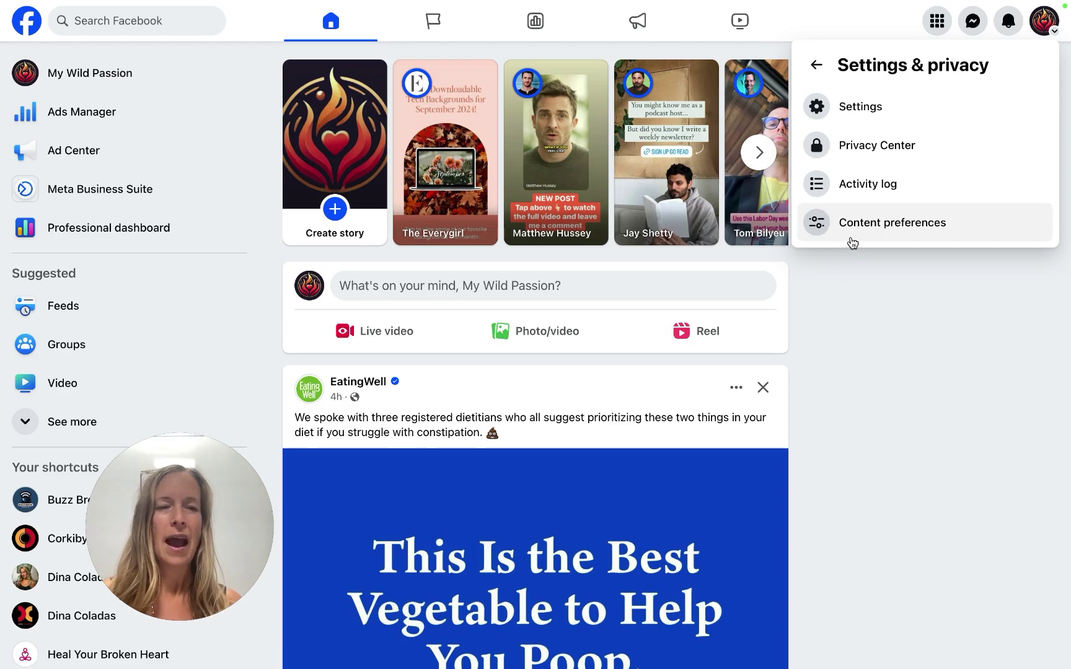
{"action": "left_click", "coordinate": [868, 119]}
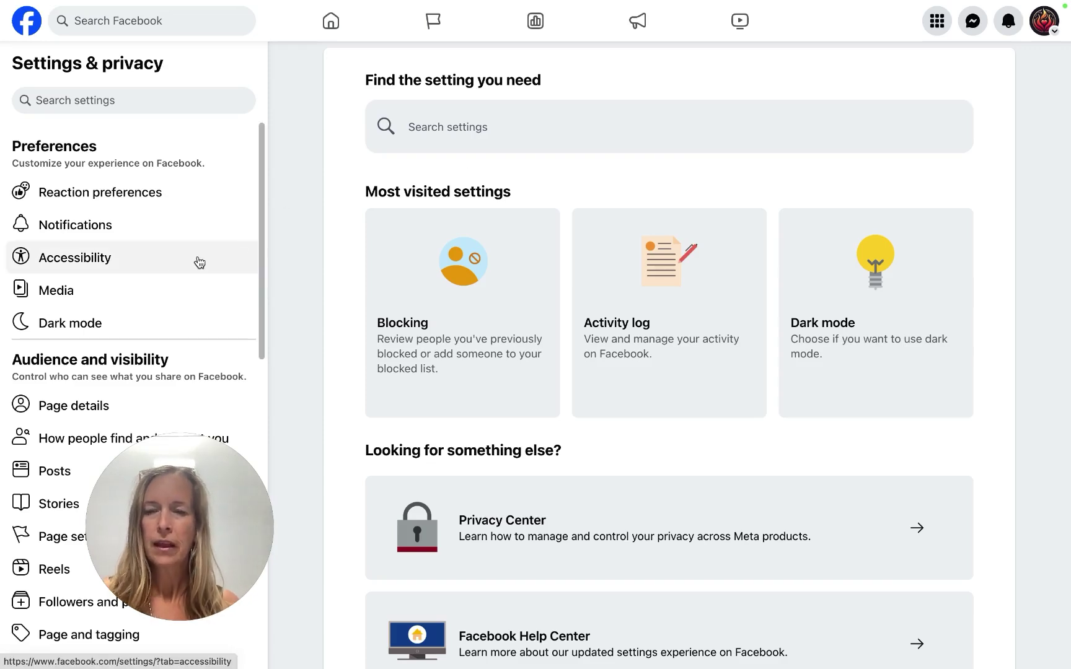
{"action": "scroll", "coordinate": [134, 332], "scroll_direction": "down", "scroll_amount": 2}
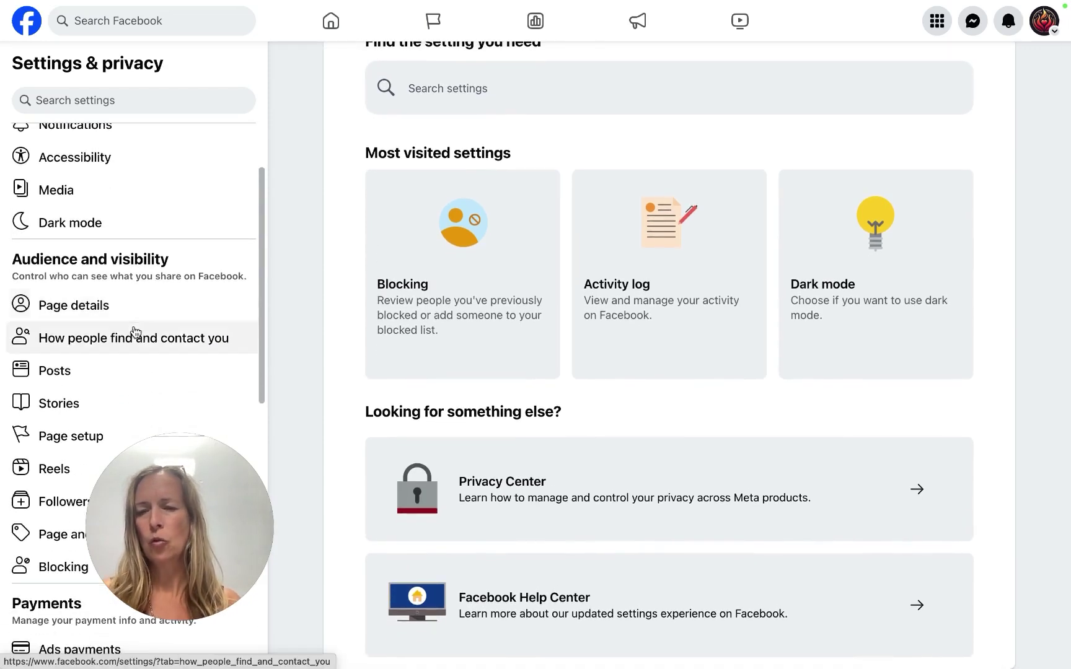
{"action": "scroll", "coordinate": [136, 337], "scroll_direction": "down", "scroll_amount": 2}
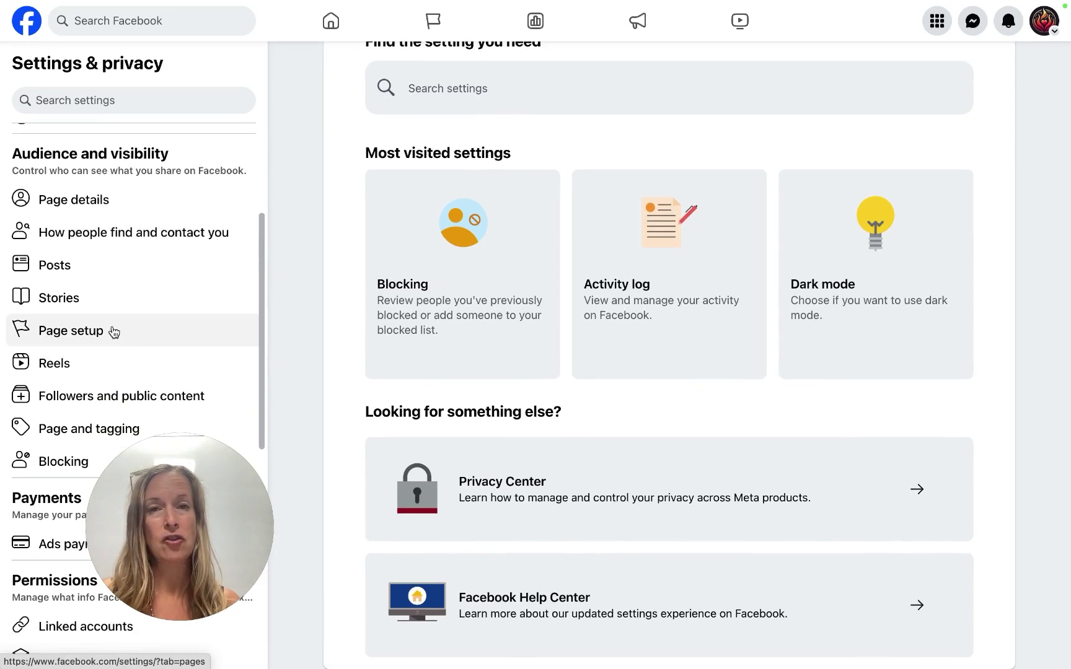
Open Page setup and the page's name and username settings.
{"action": "left_click", "coordinate": [113, 332]}
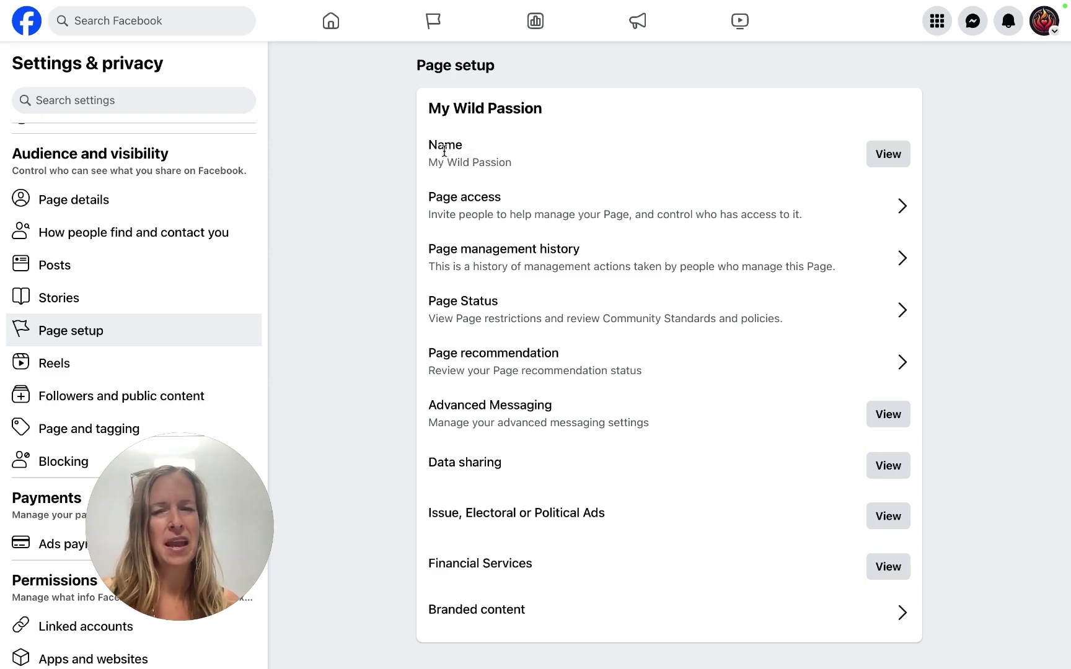
{"action": "left_click", "coordinate": [887, 154]}
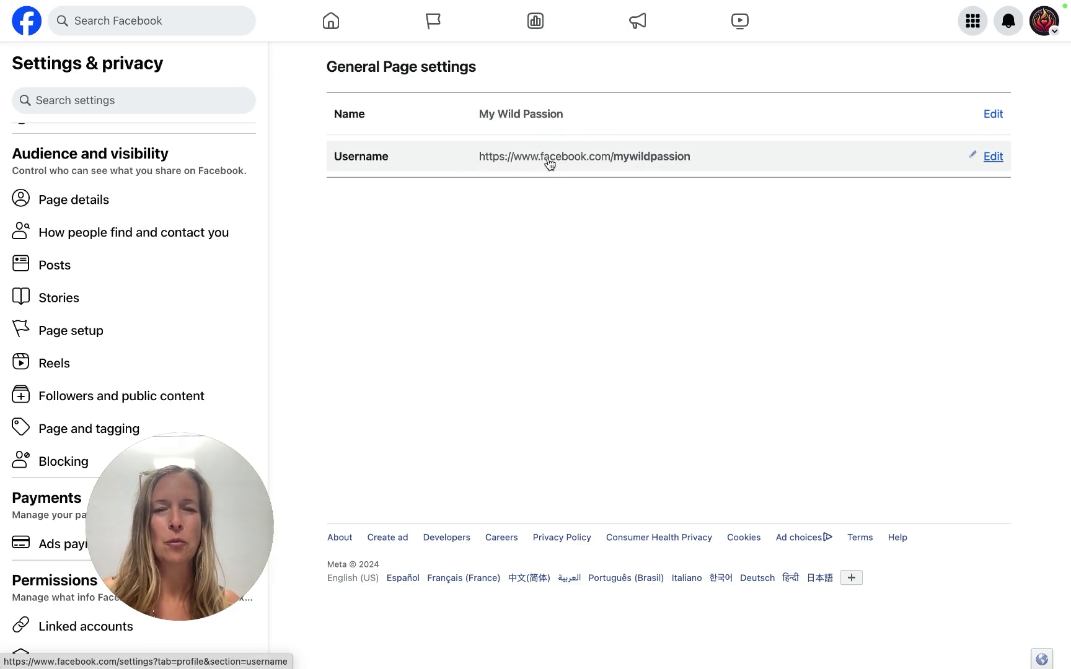
Start editing the page name, then cancel, keeping the mywildpassion username unchanged.
{"action": "left_click", "coordinate": [989, 118]}
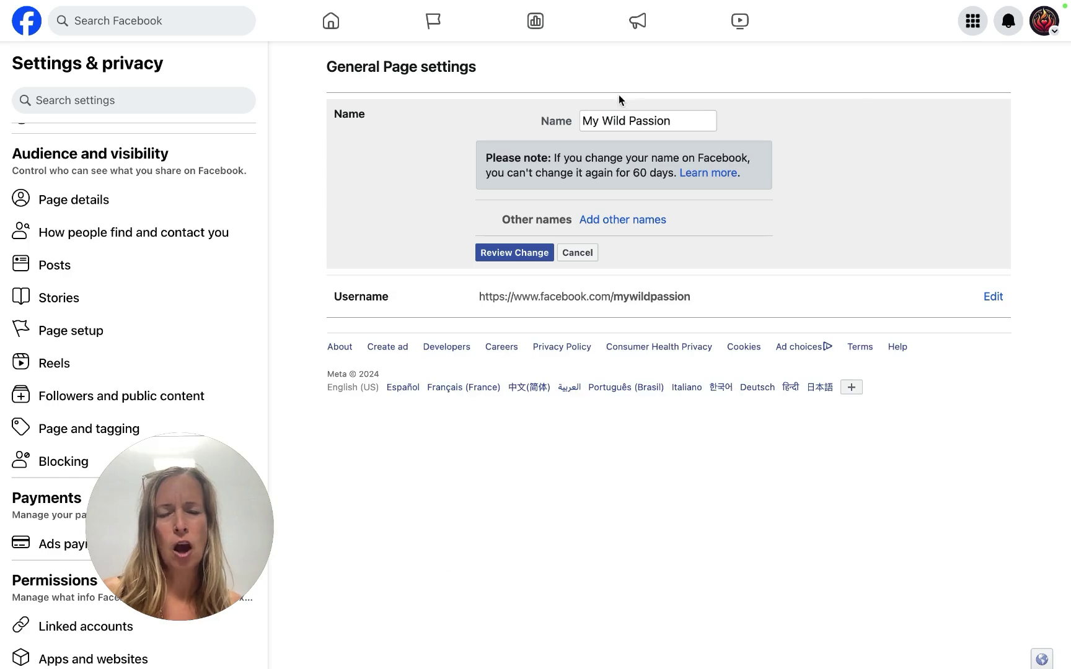
{"action": "left_click", "coordinate": [583, 254]}
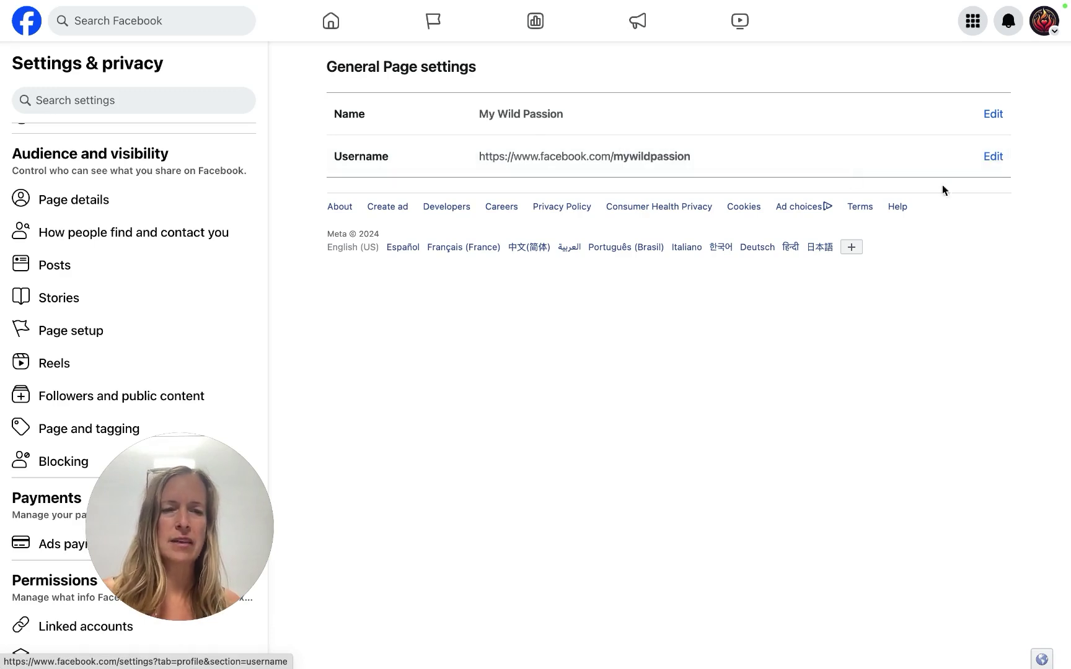
{"action": "left_click", "coordinate": [993, 156]}
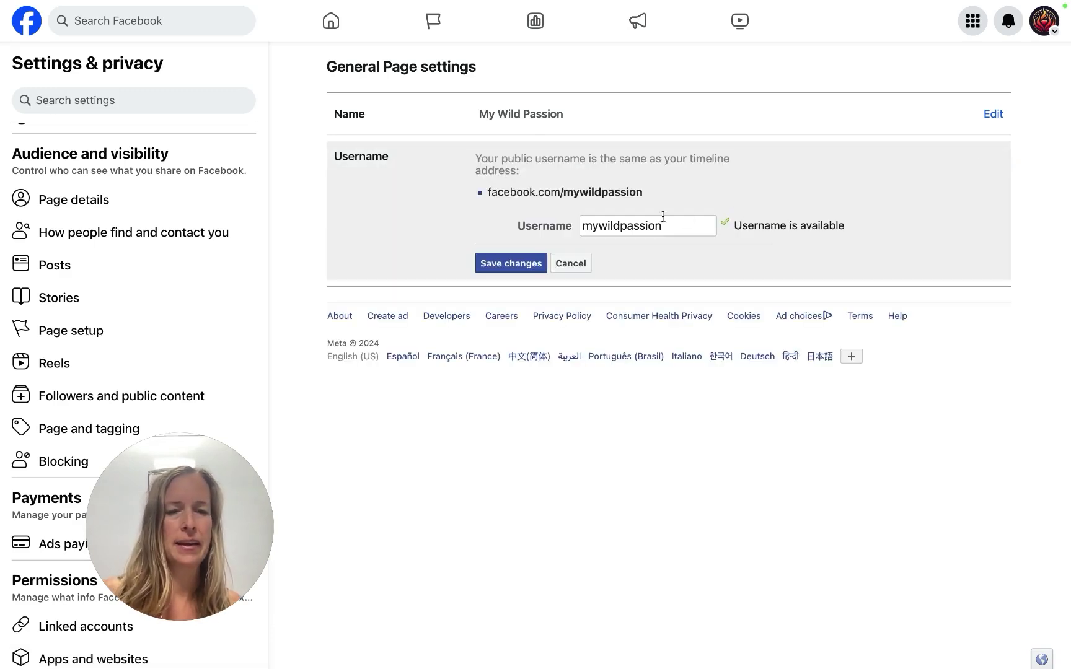
{"action": "left_click", "coordinate": [562, 265]}
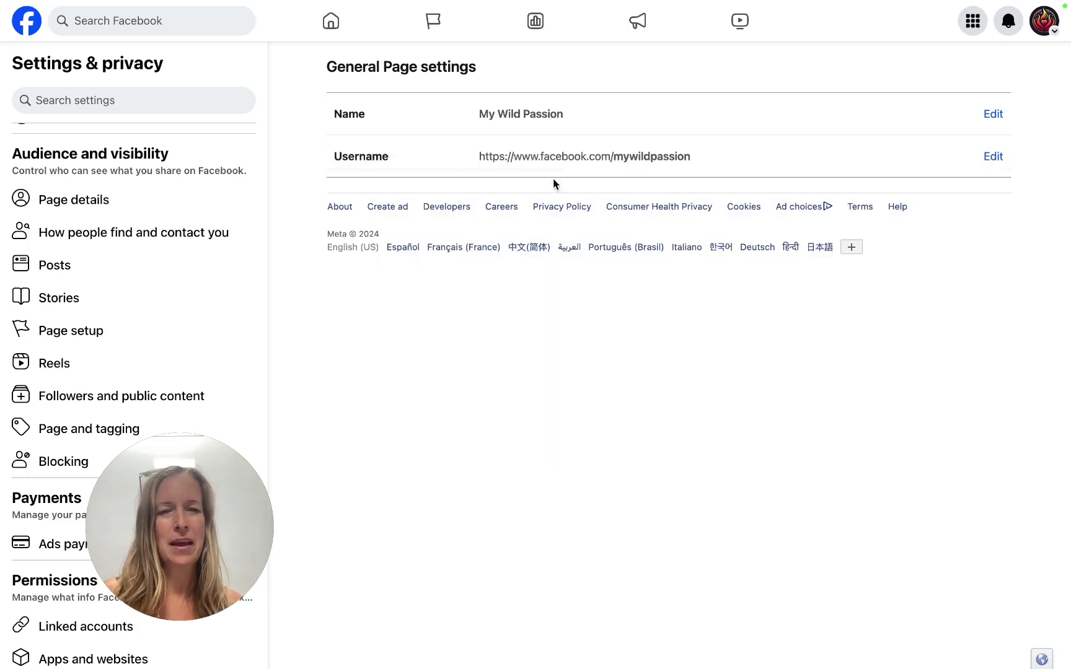